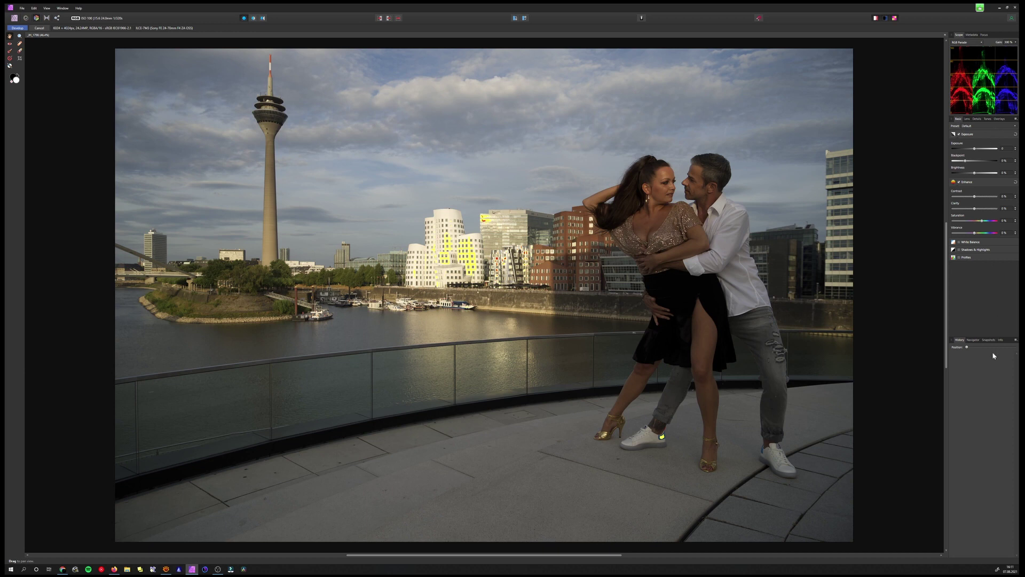
- Enable the Shadows & Highlights adjustment in the Develop persona's Basic tab
click(958, 250)
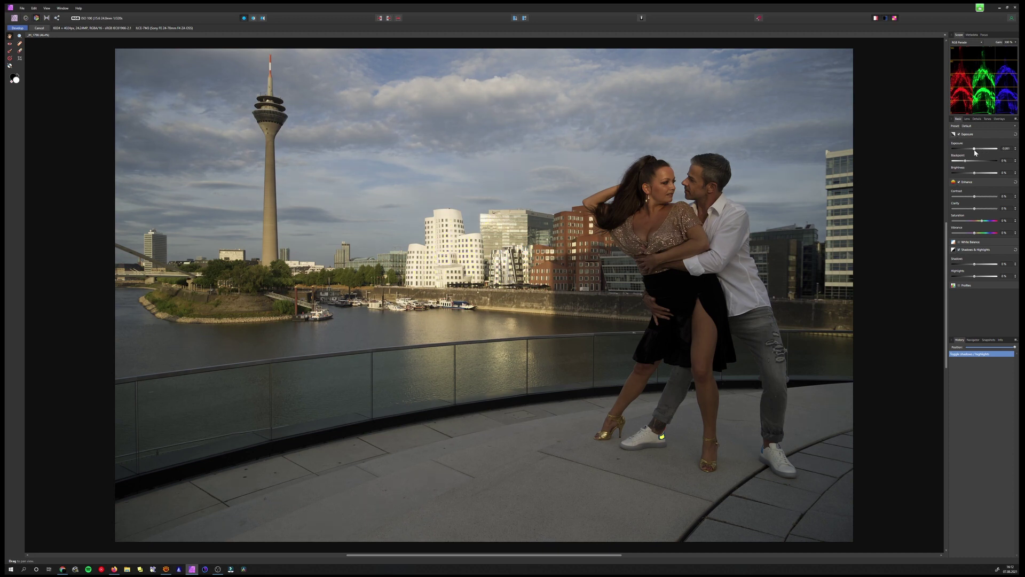
- Reset Exposure to 0 and set Brightness to about 23%
drag(974, 151, 981, 151)
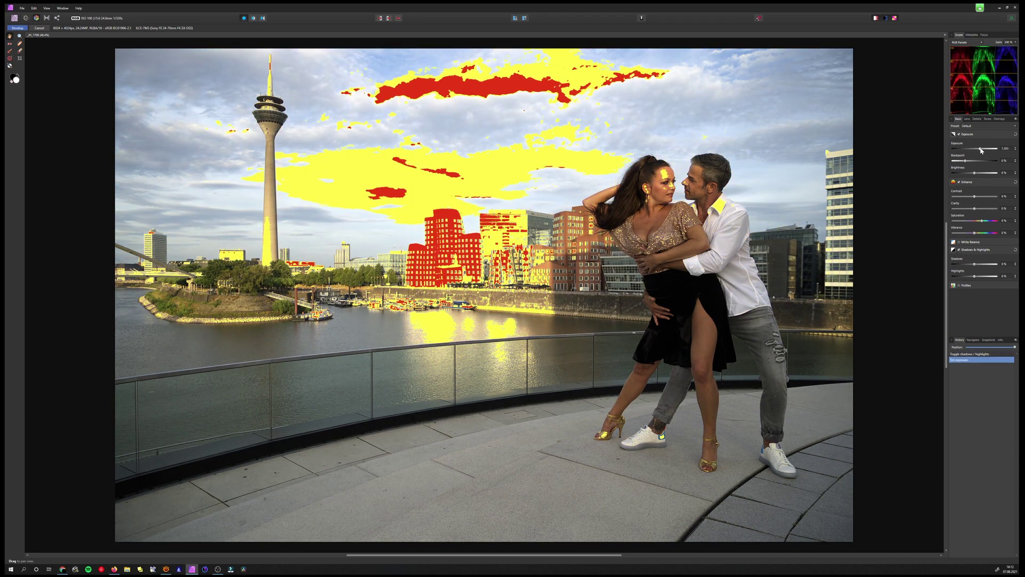
double_click(981, 150)
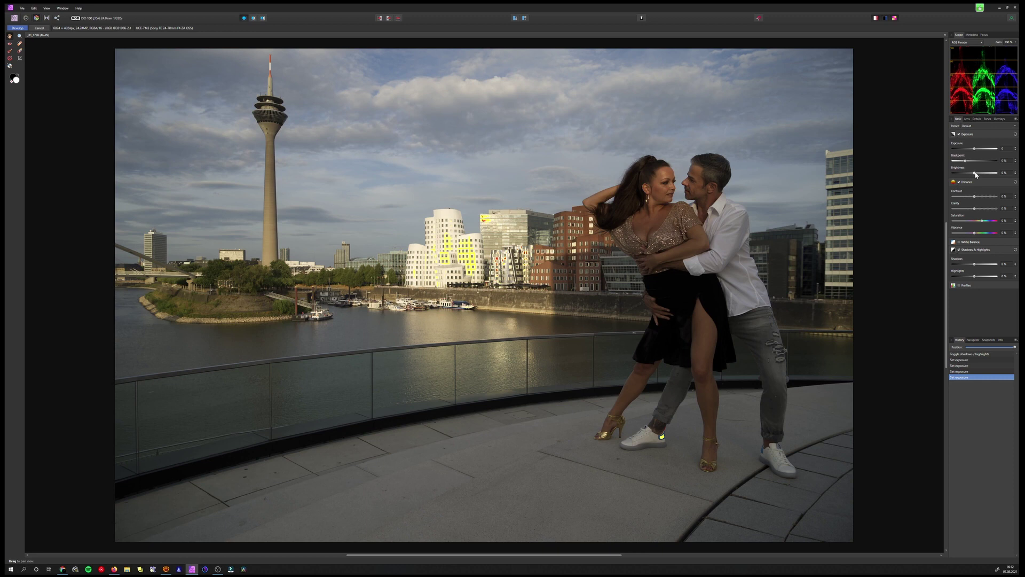
mouse_move(975, 173)
mouse_down()
mouse_move(1003, 174)
mouse_move(1002, 189)
mouse_up()
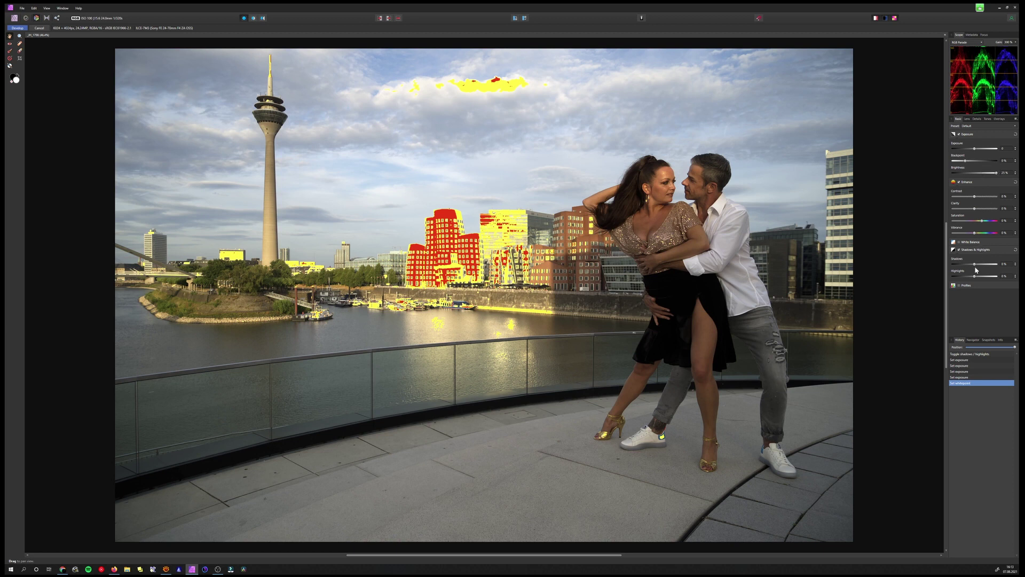
- Set Highlights to -100% and Shadows to about 25%
drag(975, 276, 938, 279)
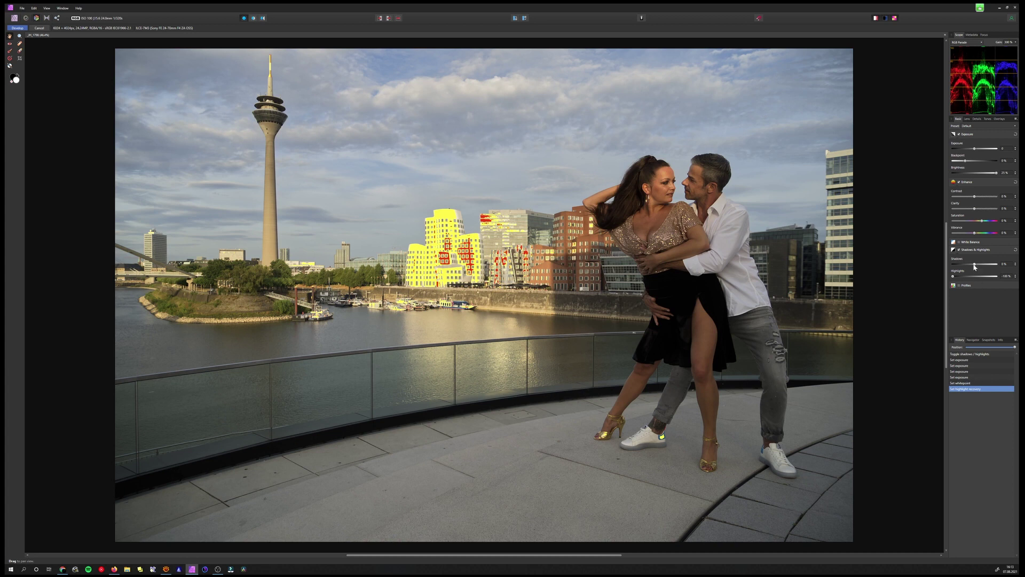
drag(975, 265, 981, 270)
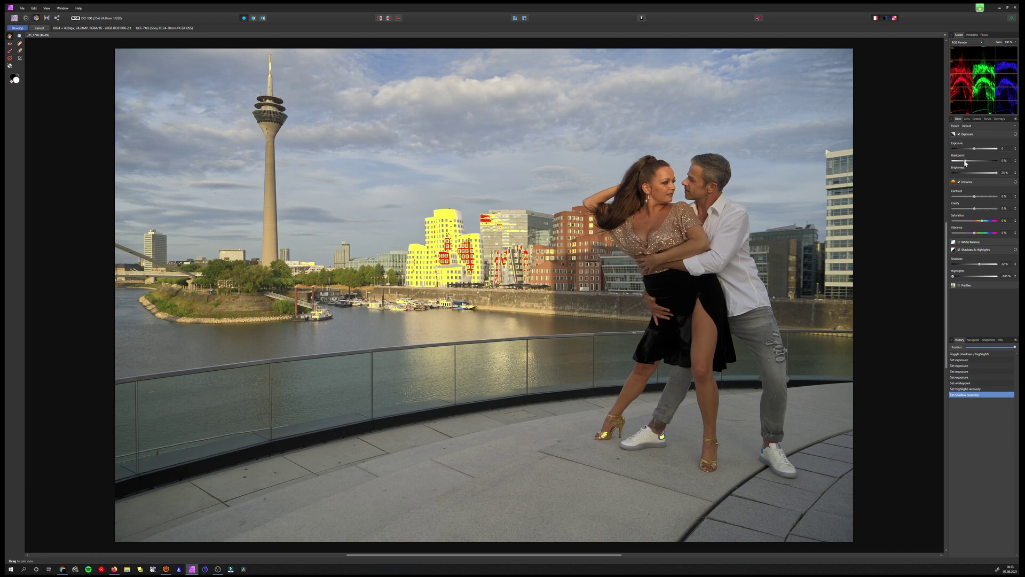
- Test Blackpoint clipping, then set Contrast to 19% and Blackpoint to about -1%
drag(965, 161, 966, 161)
drag(965, 161, 967, 161)
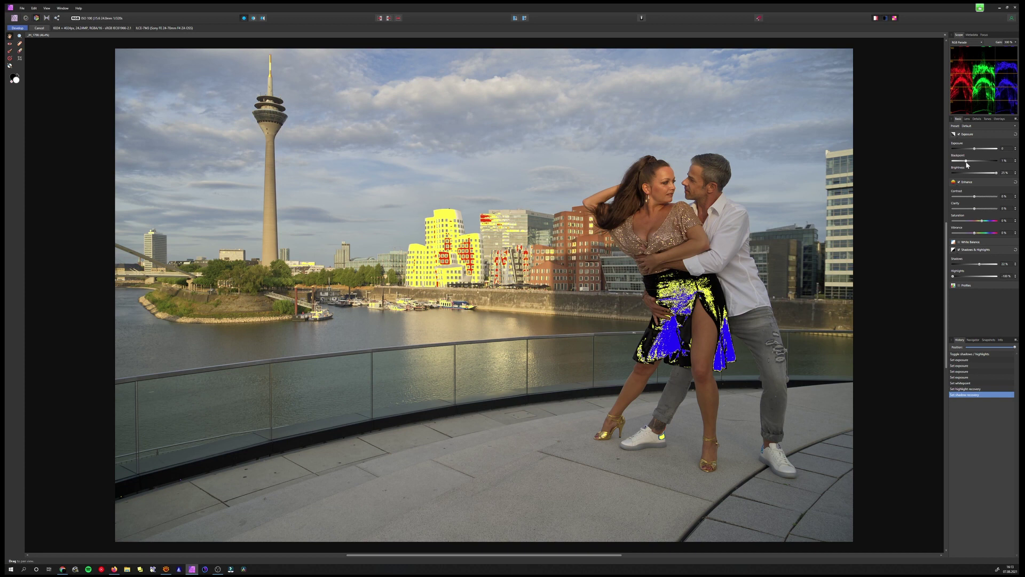
drag(966, 164, 966, 165)
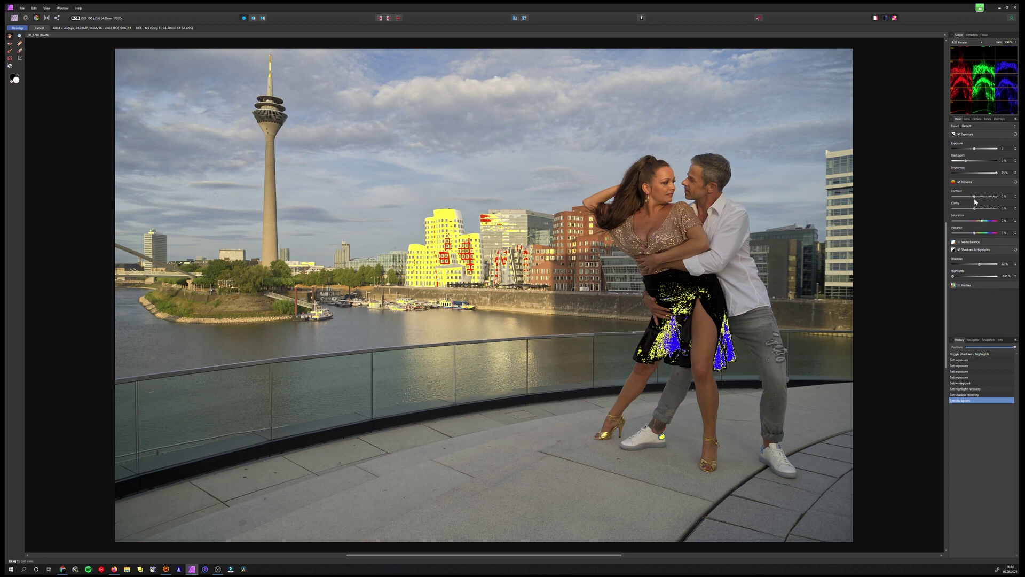
drag(975, 197, 979, 197)
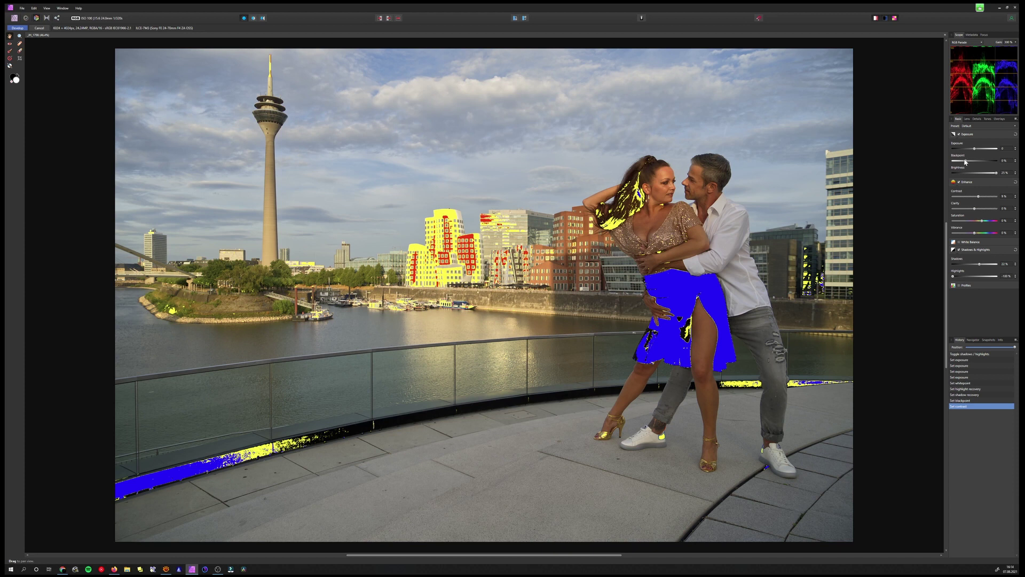
drag(965, 163, 962, 164)
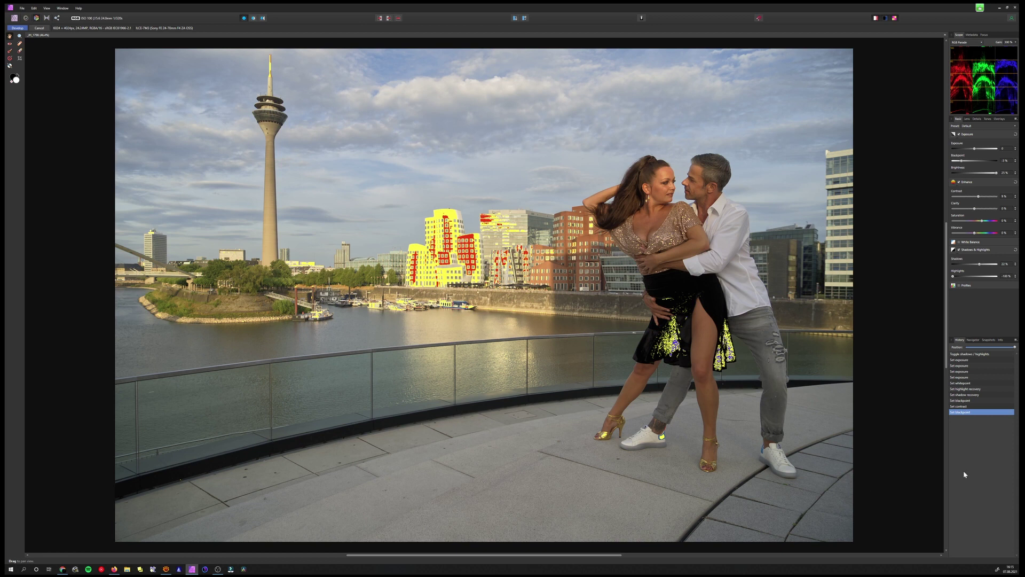
- Set the Lens tab's Vertical correction to about 5%
click(967, 119)
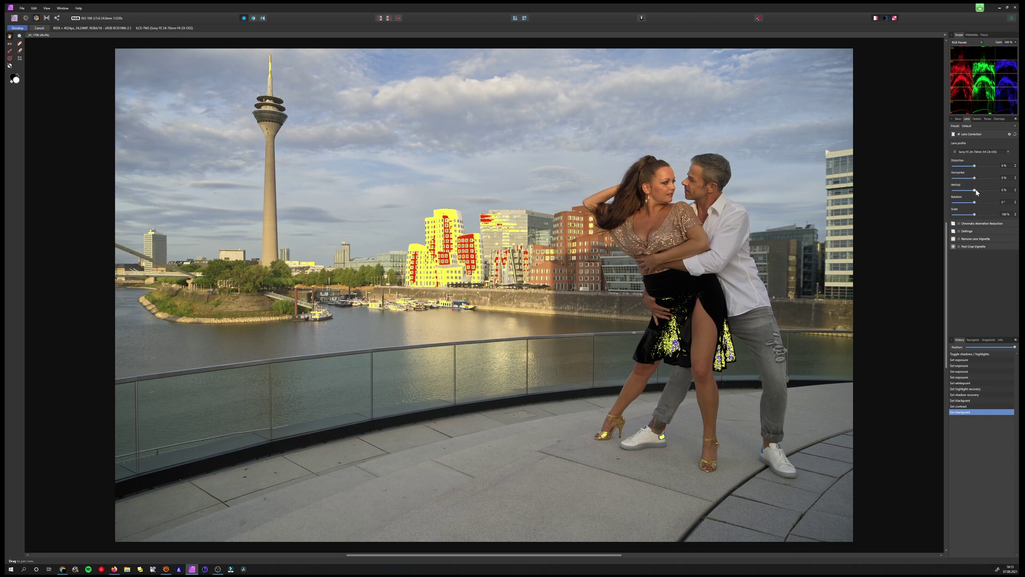
drag(976, 192, 977, 191)
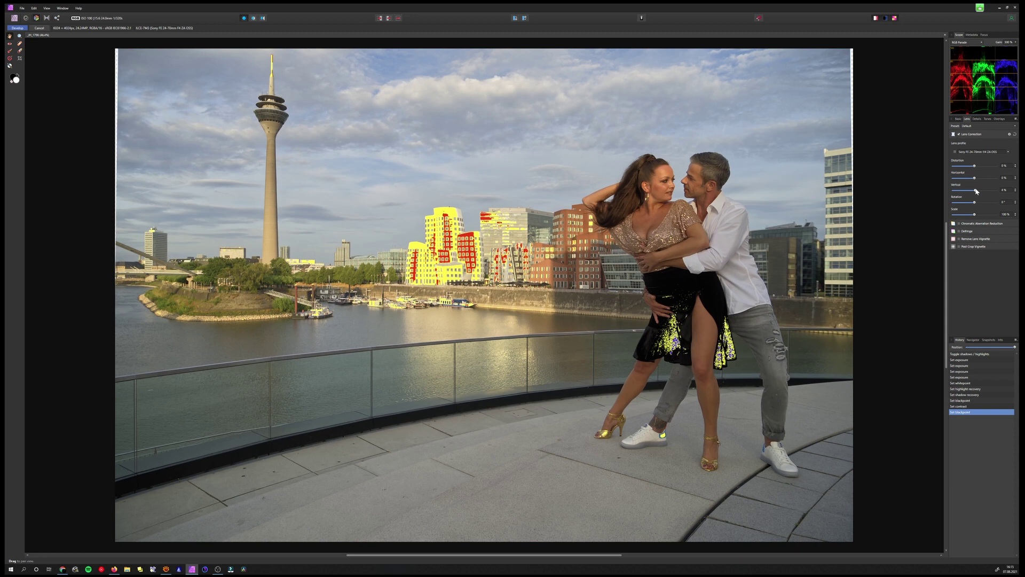
drag(976, 191, 976, 191)
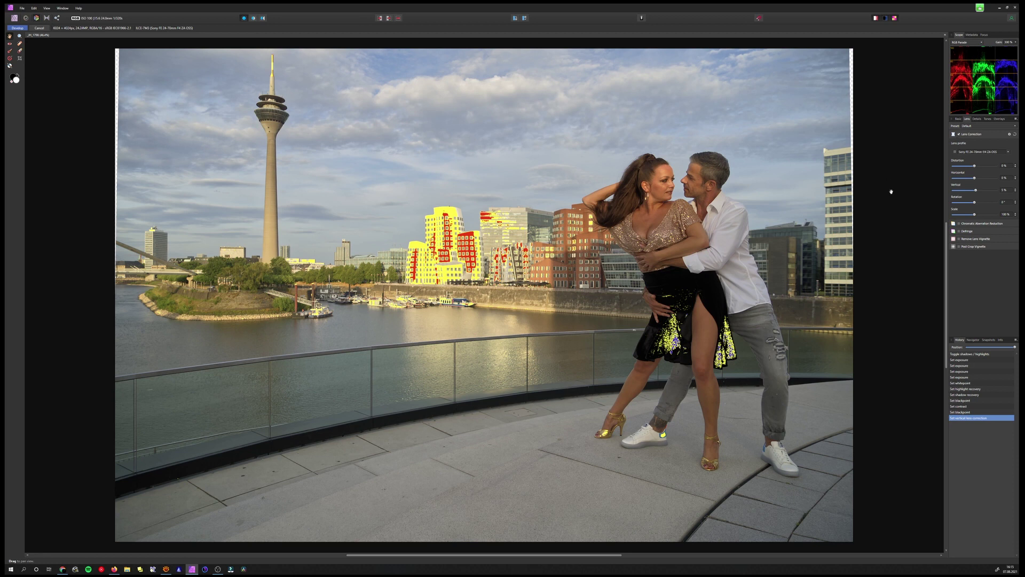
- Crop the photo slightly inward with the ratio locked to Original Ratio
click(20, 58)
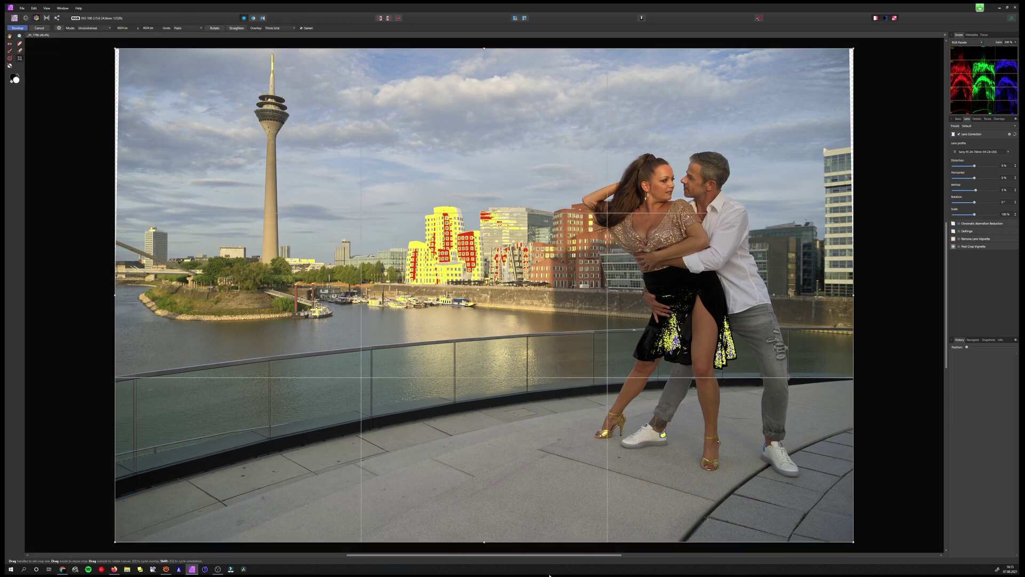
click(91, 29)
click(88, 40)
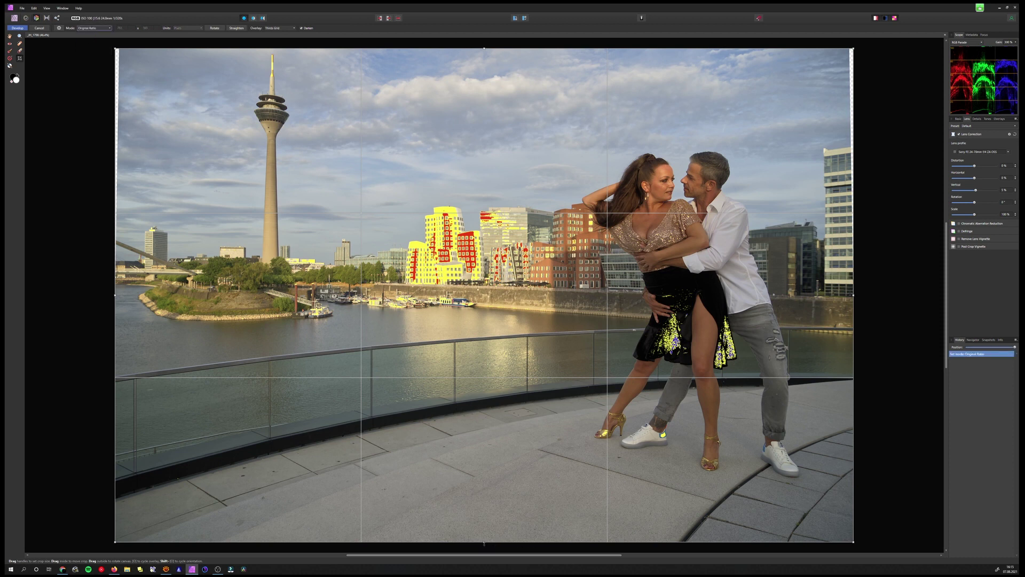
drag(485, 542, 485, 535)
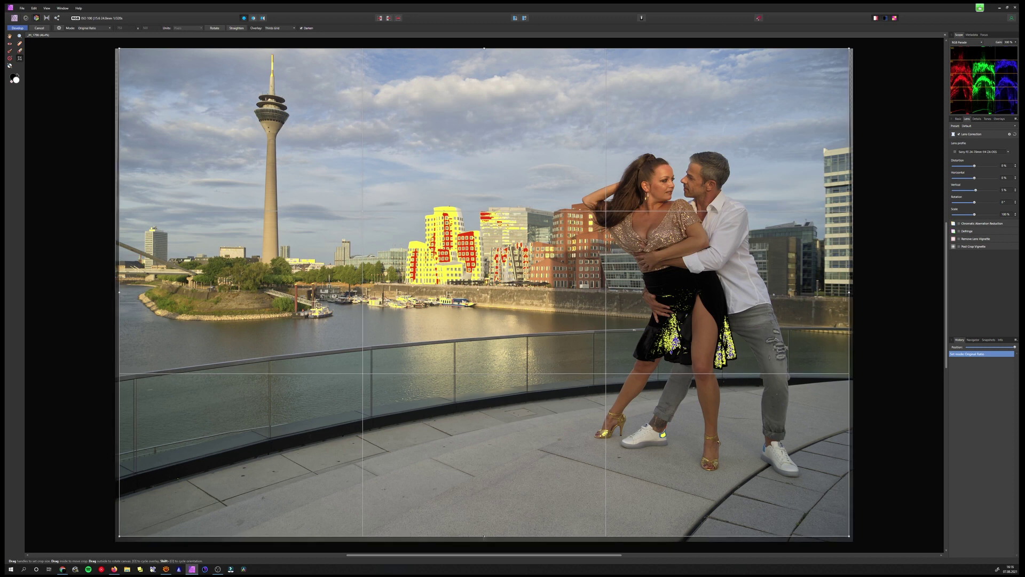
drag(484, 536, 484, 537)
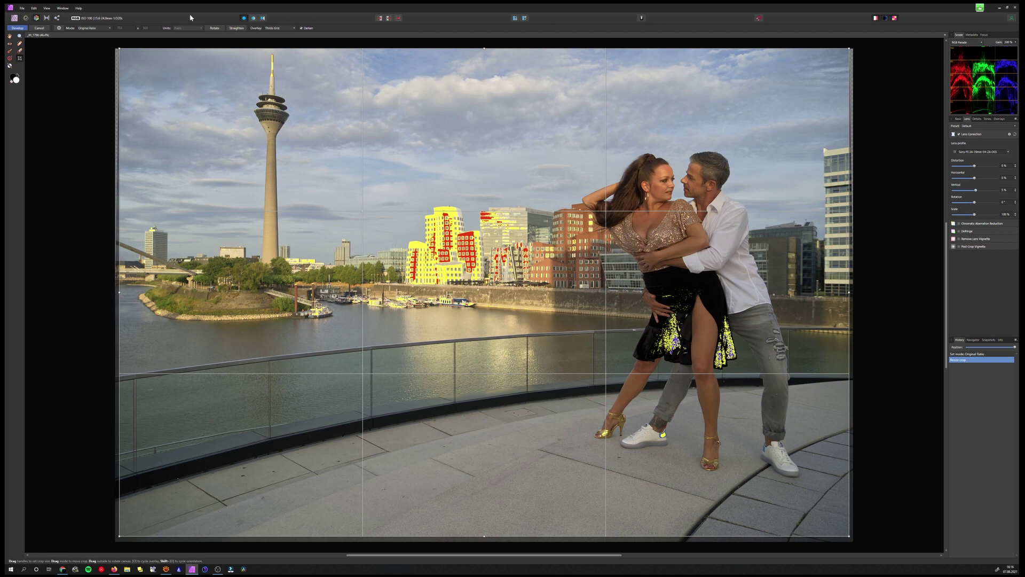
- Apply Develop to turn the cropped raw photo into a Background pixel layer
click(20, 29)
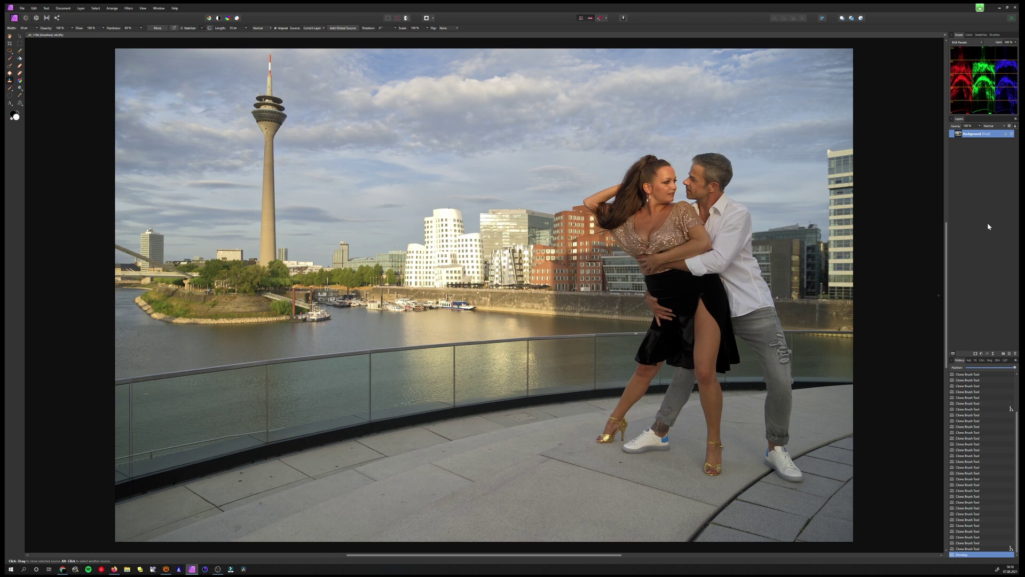
- Duplicate the Background layer and send the copy to Nik Color Efex Pro 4
right_click(982, 136)
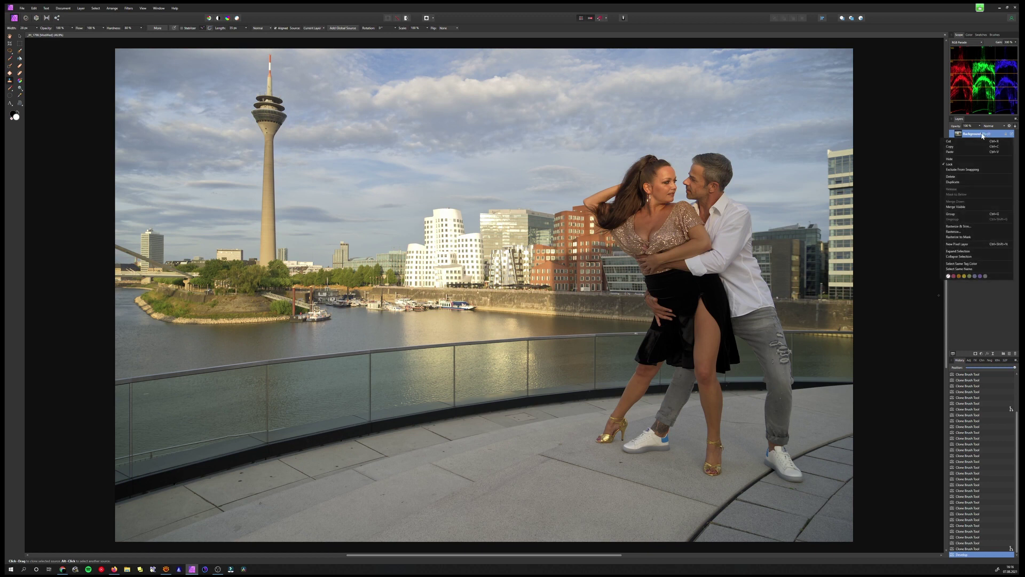
click(973, 183)
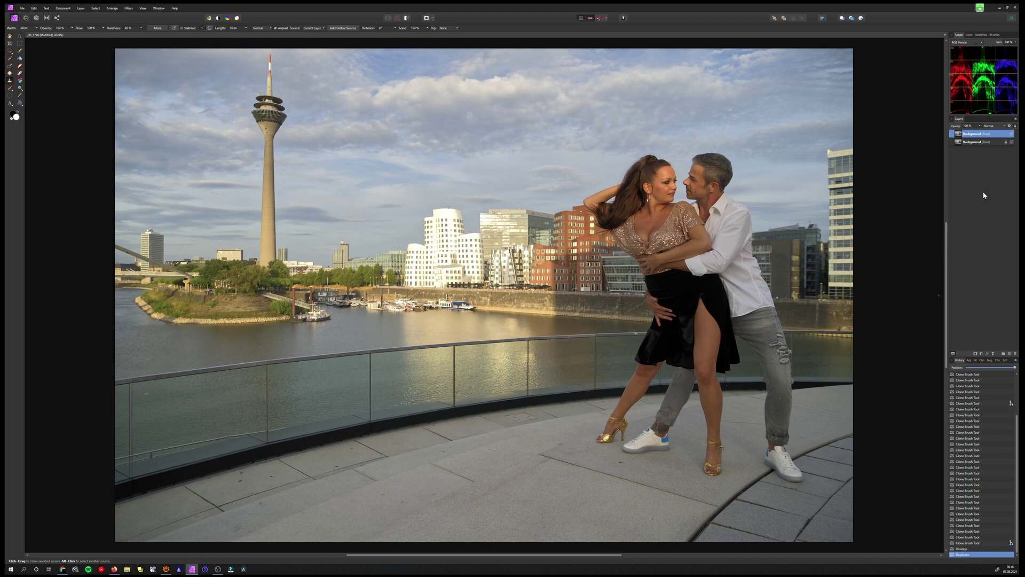
click(128, 8)
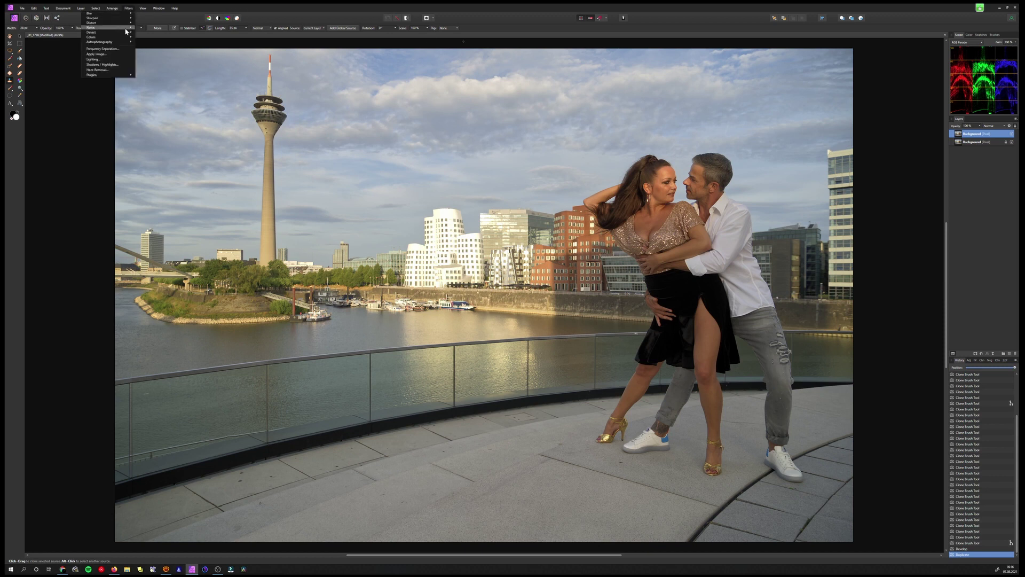
mouse_move(100, 75)
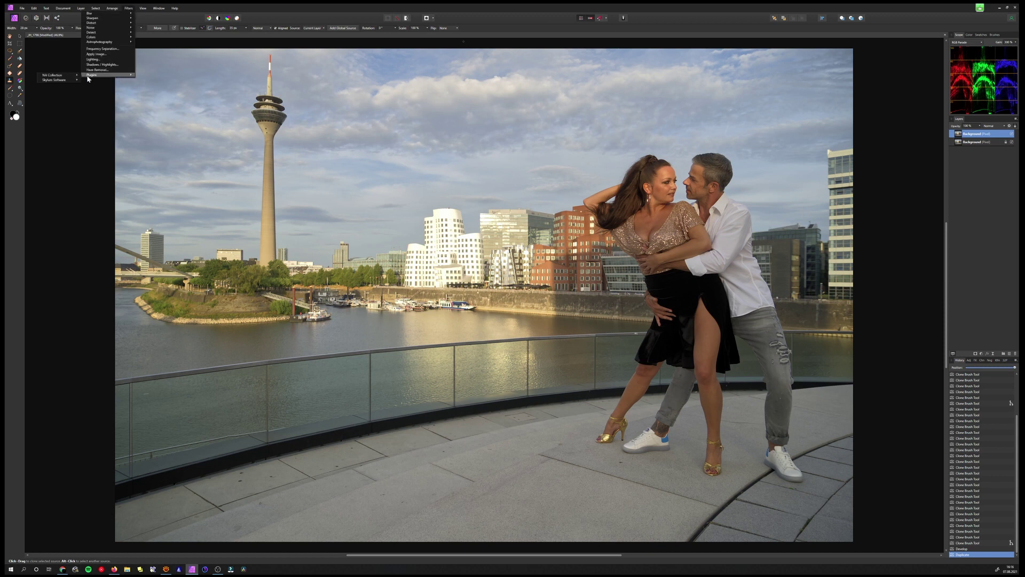
mouse_move(53, 75)
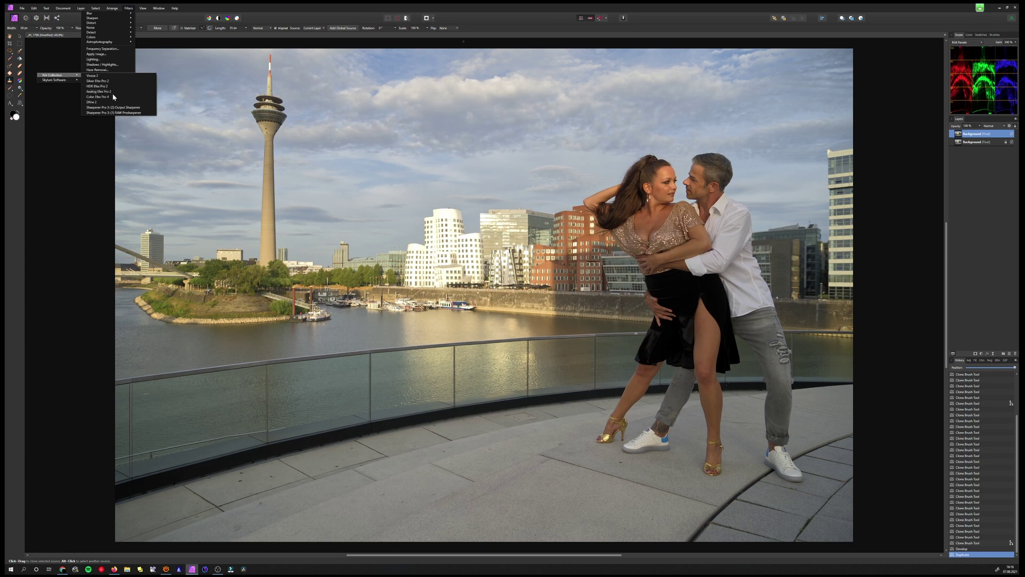
click(108, 99)
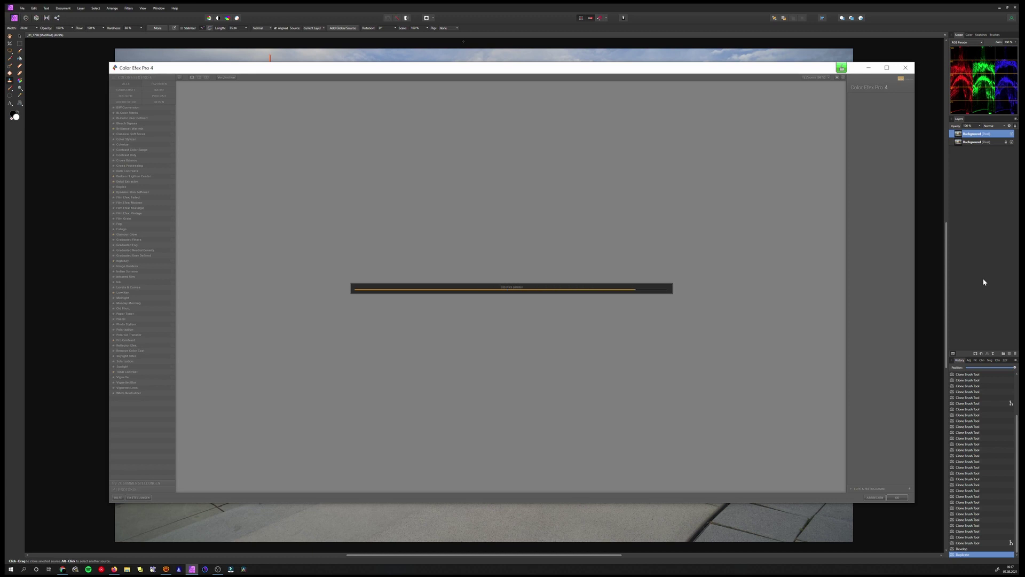
- Maximize the plugin window and lower Tonal Contrast midtones from 77% to 68%
click(886, 67)
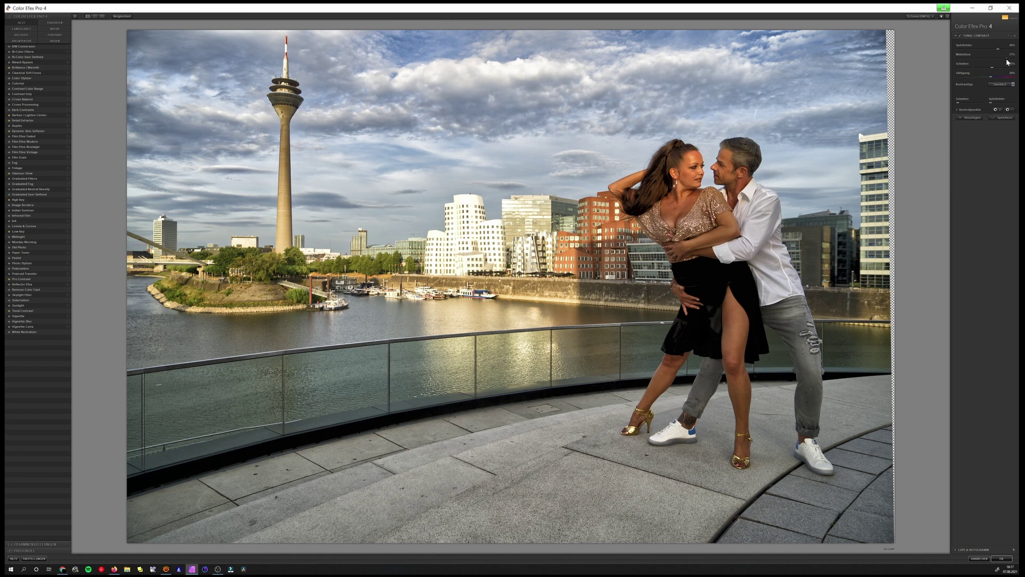
drag(1006, 58, 1006, 62)
- Place a sky control point with an enlarged radius and reduced effect strength
click(201, 100)
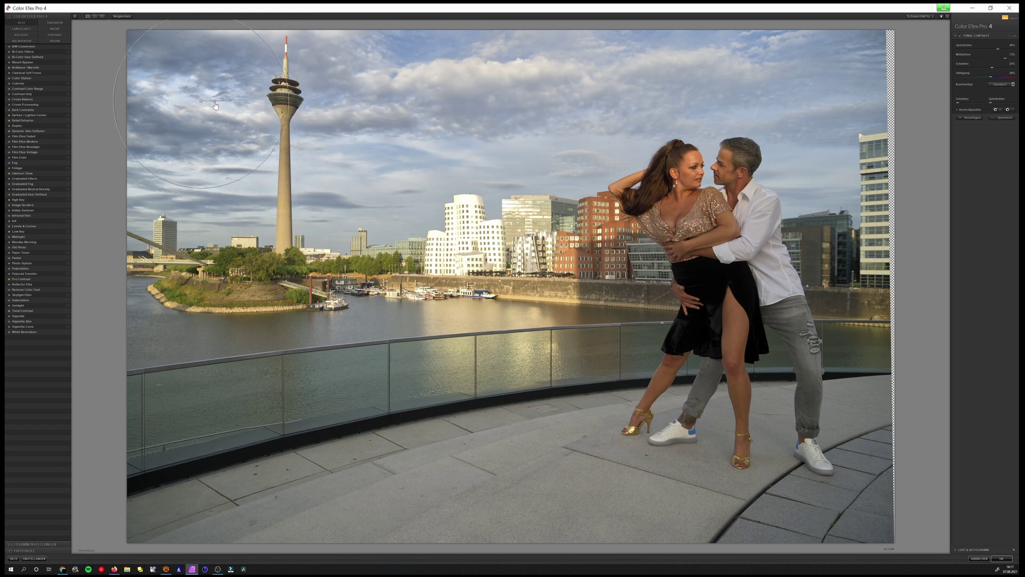
drag(215, 105, 216, 105)
drag(215, 105, 216, 104)
- Copy the control point to three more spots across the sky toward the upper right
drag(203, 103, 354, 106)
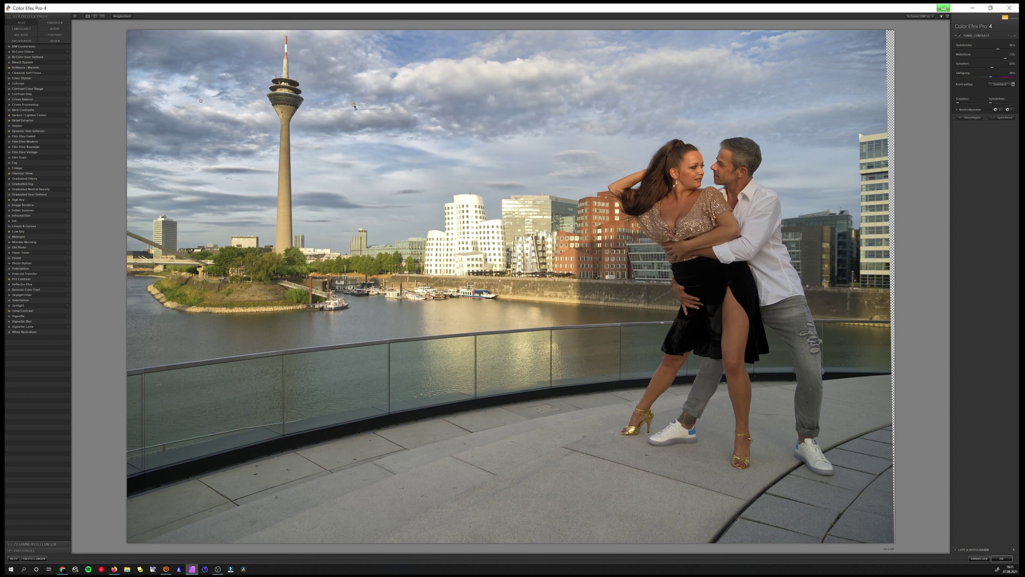
drag(354, 107, 480, 107)
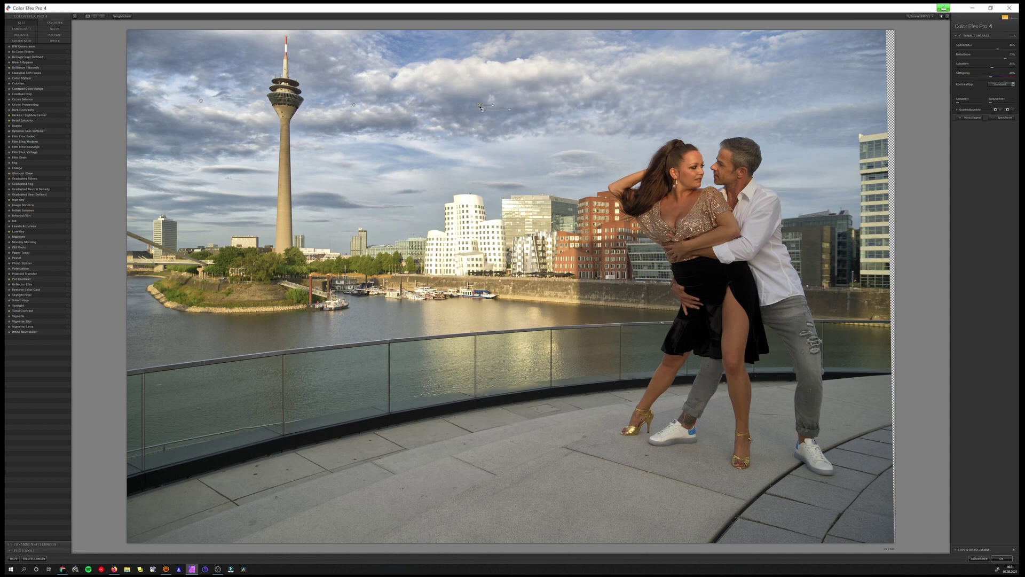
mouse_move(481, 109)
mouse_down()
mouse_move(642, 87)
mouse_move(842, 82)
mouse_move(852, 94)
mouse_up()
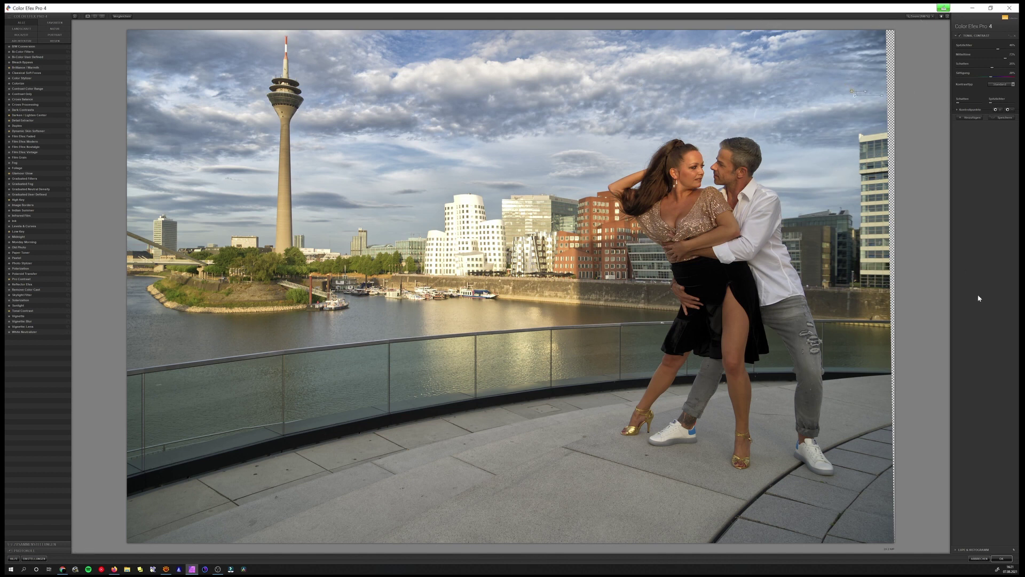
mouse_move(1008, 111)
click(1007, 110)
- Stack Brilliance / Warmth after Tonal Contrast with Wärme near 40%, leaving a new empty filter slot
click(964, 117)
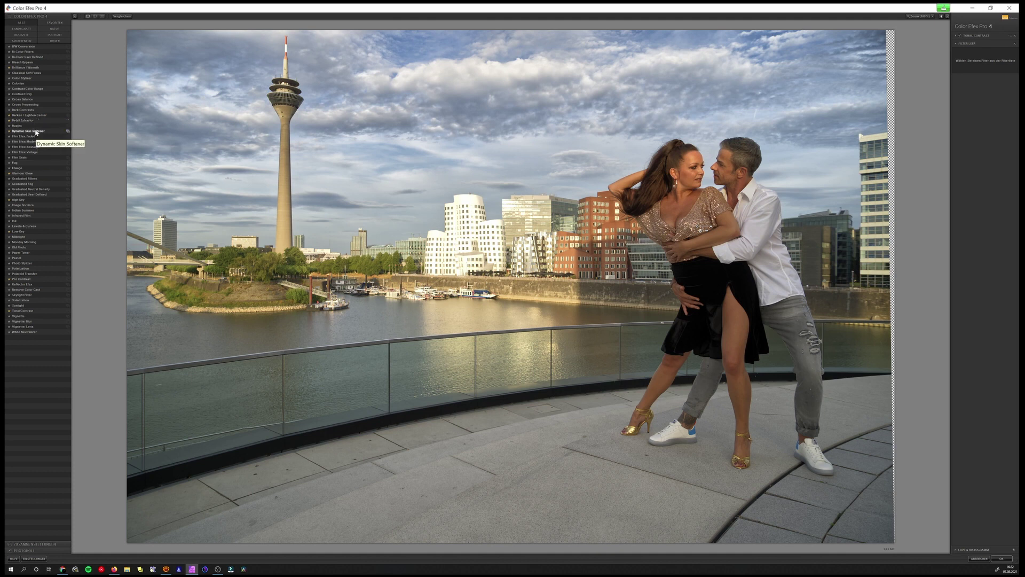
click(25, 67)
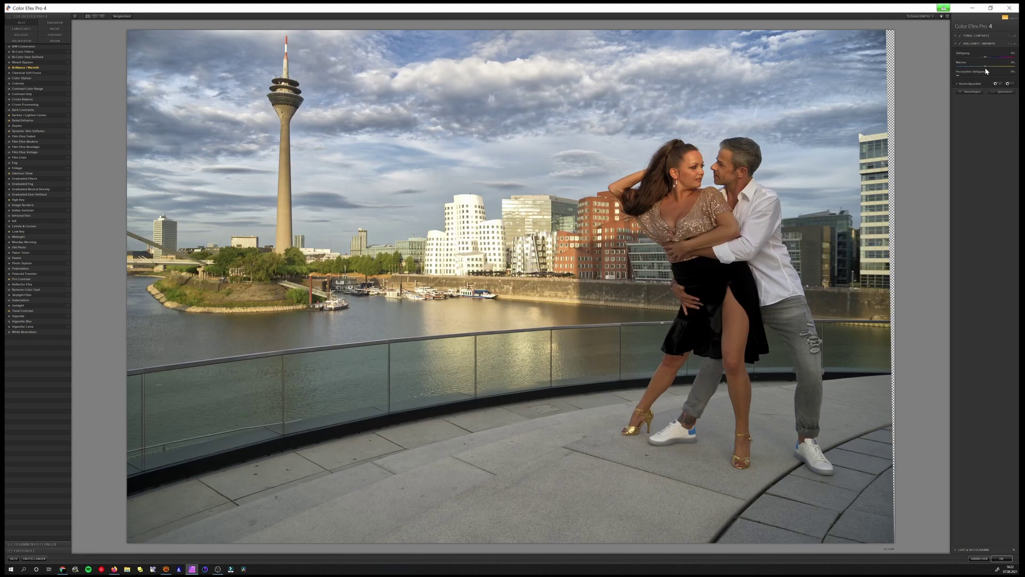
drag(986, 69, 1002, 67)
click(964, 92)
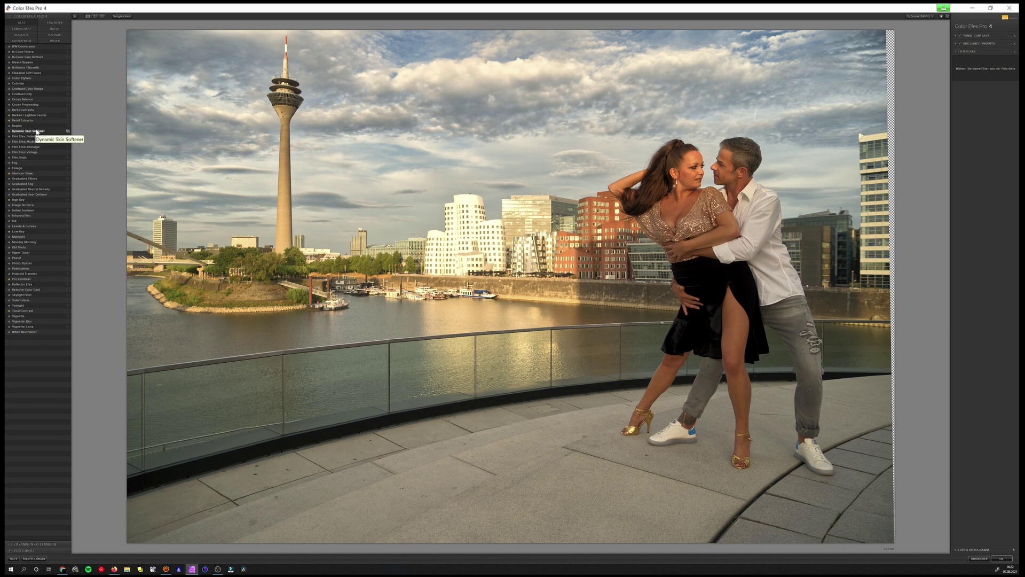
- Apply Dynamic Skin Softener with skin colour sampled from the woman and Große Details at 10%
click(37, 132)
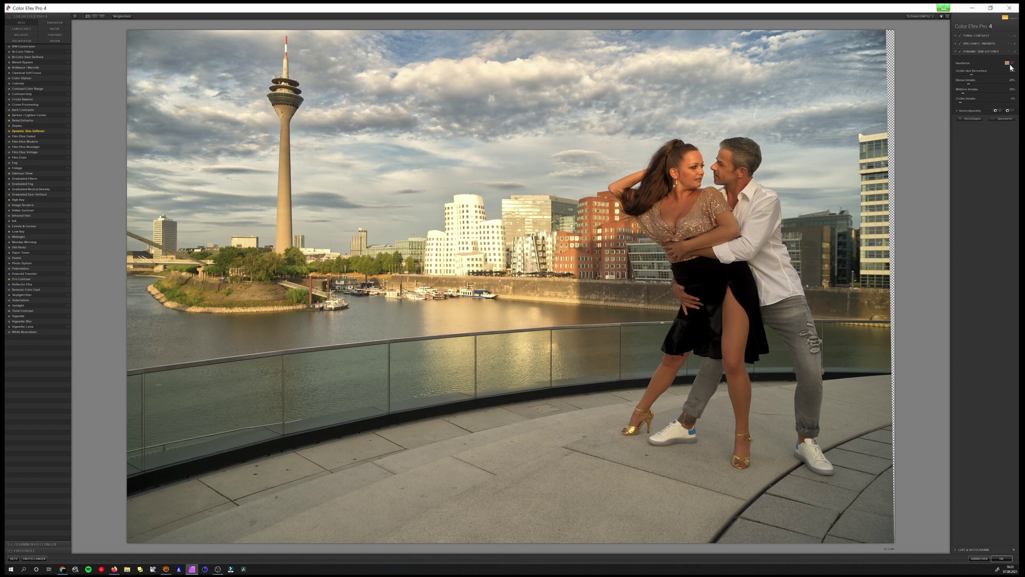
click(1011, 63)
drag(961, 104, 964, 104)
- Place enlarged skin-softening control points on the woman's face and thigh, then add an empty fourth slot
click(684, 186)
drag(695, 188, 697, 188)
drag(684, 187, 731, 342)
click(967, 120)
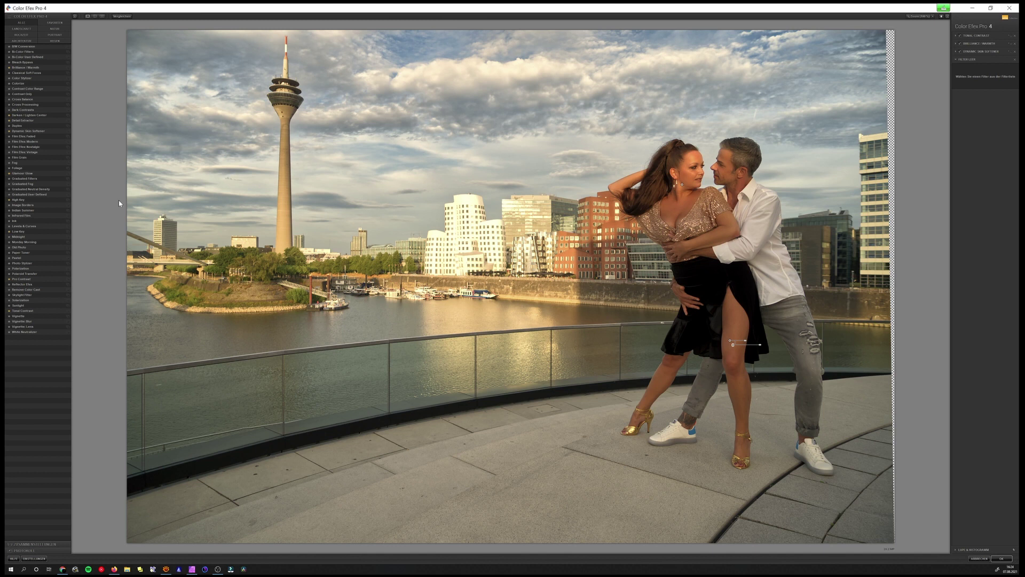
- Apply Darken / Lighten Center on the couple, Helligkeit Mitte 29%, Größe der Mitte 41%, plus an empty slot
click(35, 116)
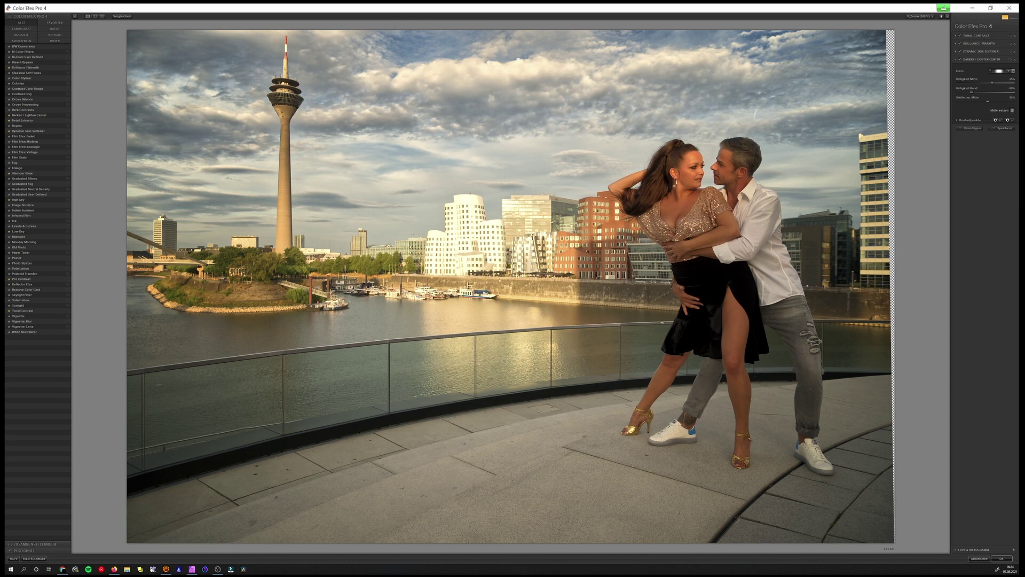
click(702, 234)
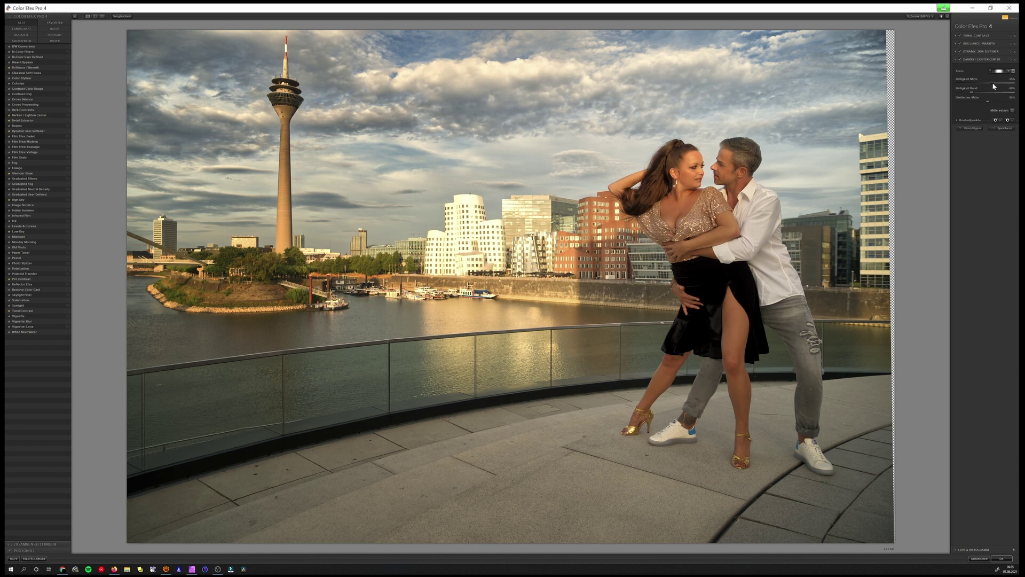
drag(993, 85, 997, 86)
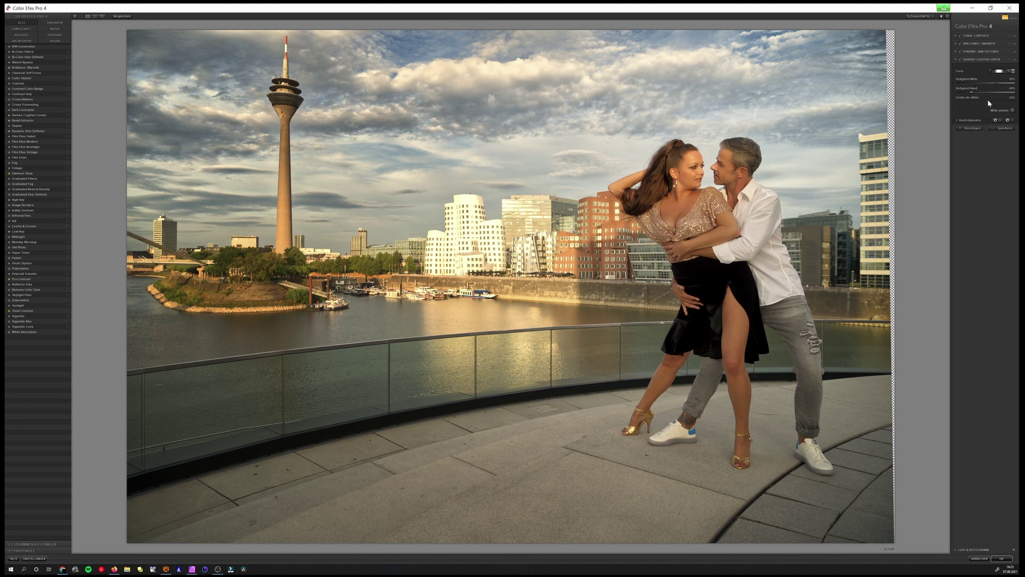
drag(988, 102, 981, 104)
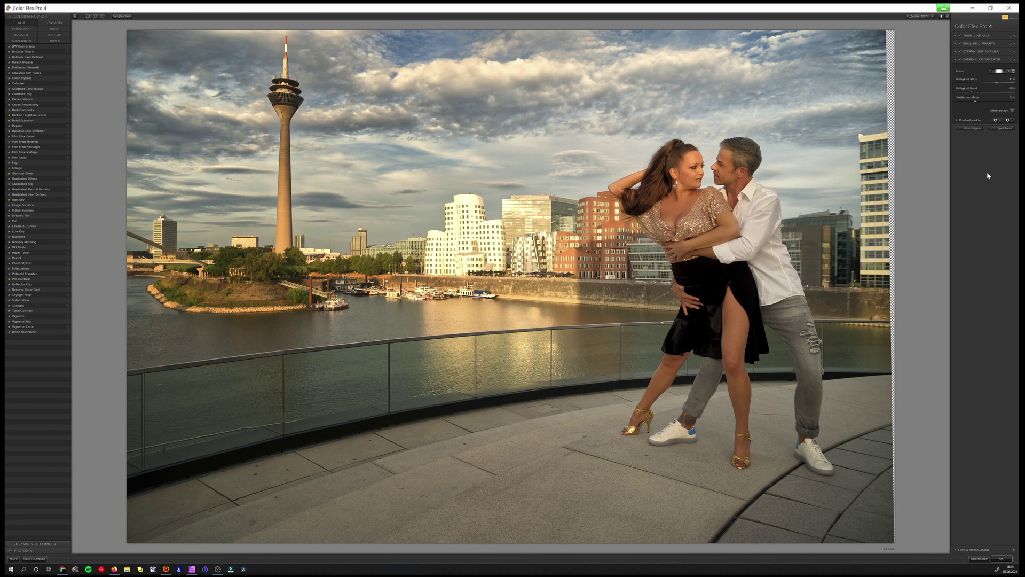
click(970, 128)
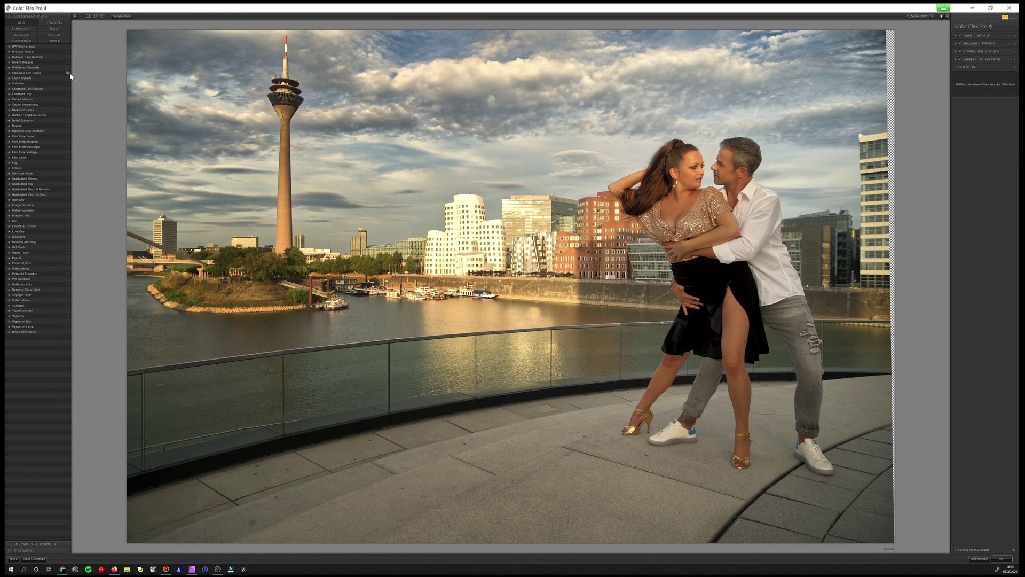
- Add Brilliance / Warmth at 27% Wärme, control point on the white building, and apply the stack with OK
click(27, 68)
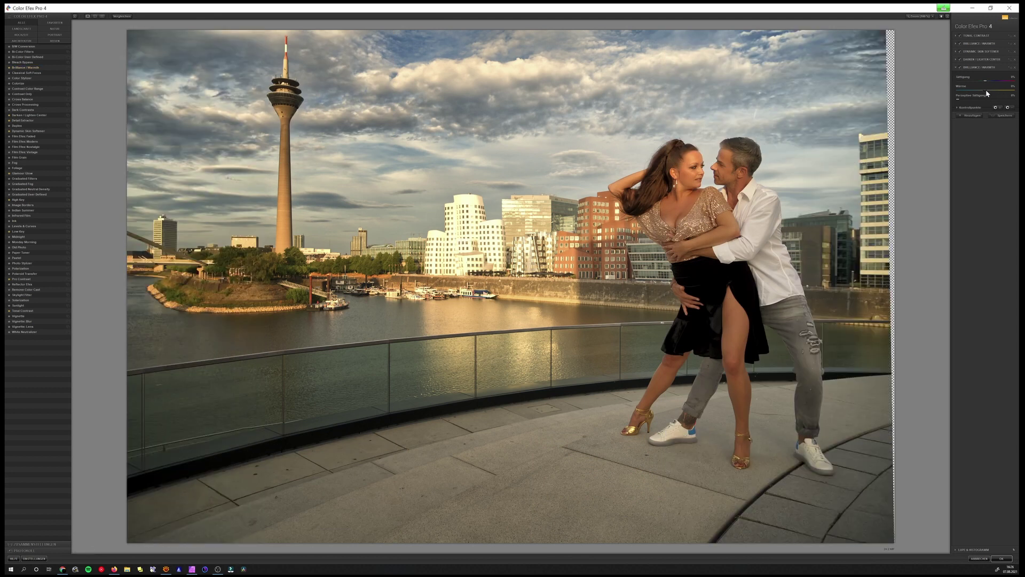
drag(986, 91, 995, 92)
click(469, 236)
click(1001, 559)
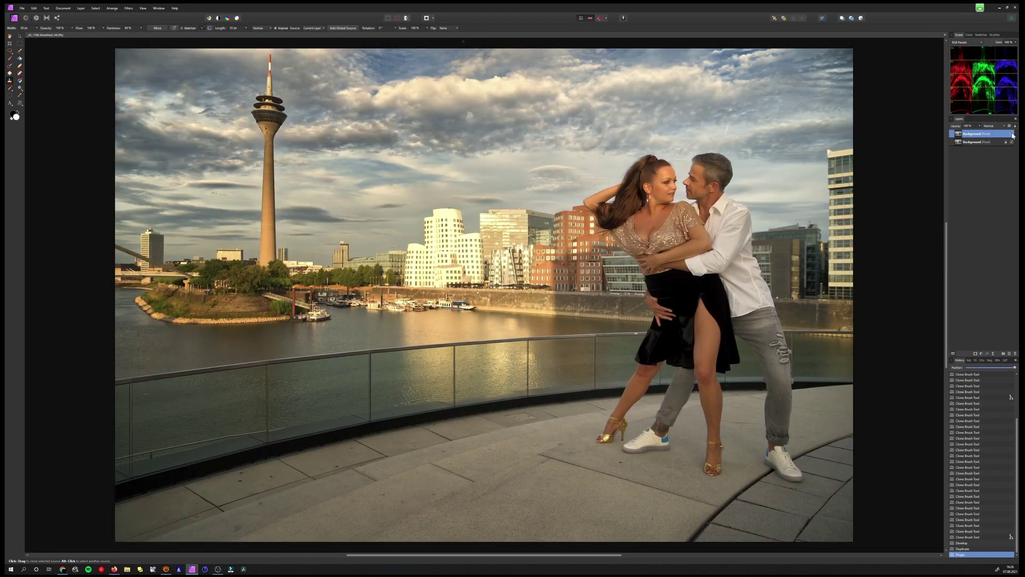
- Toggle the top filtered Background layer's visibility repeatedly to compare it against the original photo
click(1013, 134)
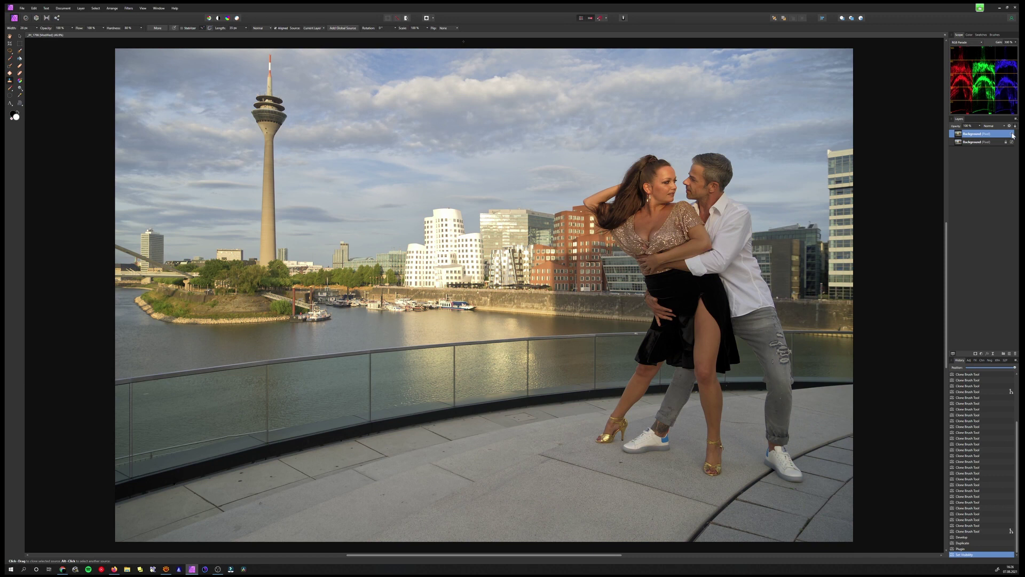
click(1013, 134)
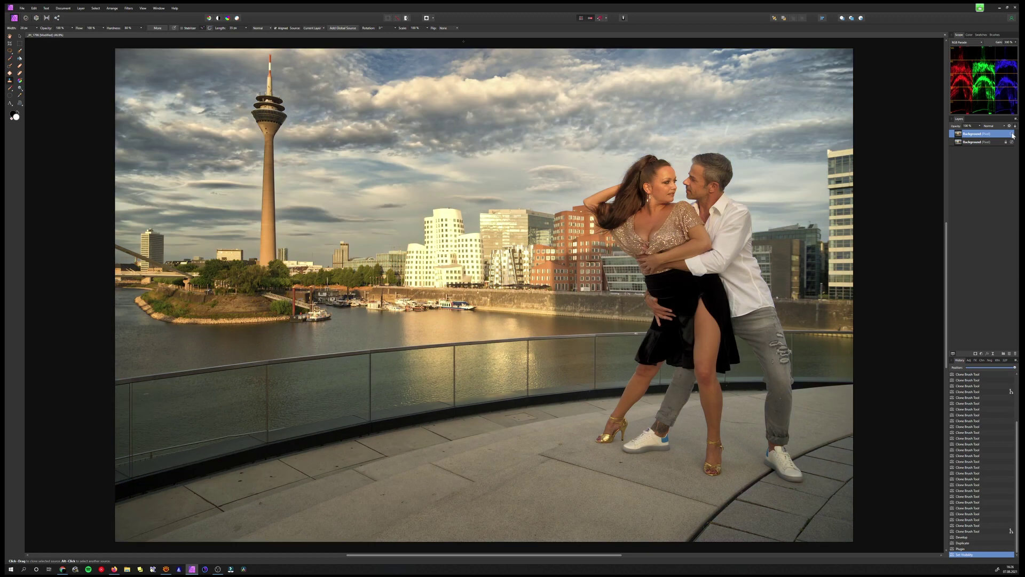
click(1012, 134)
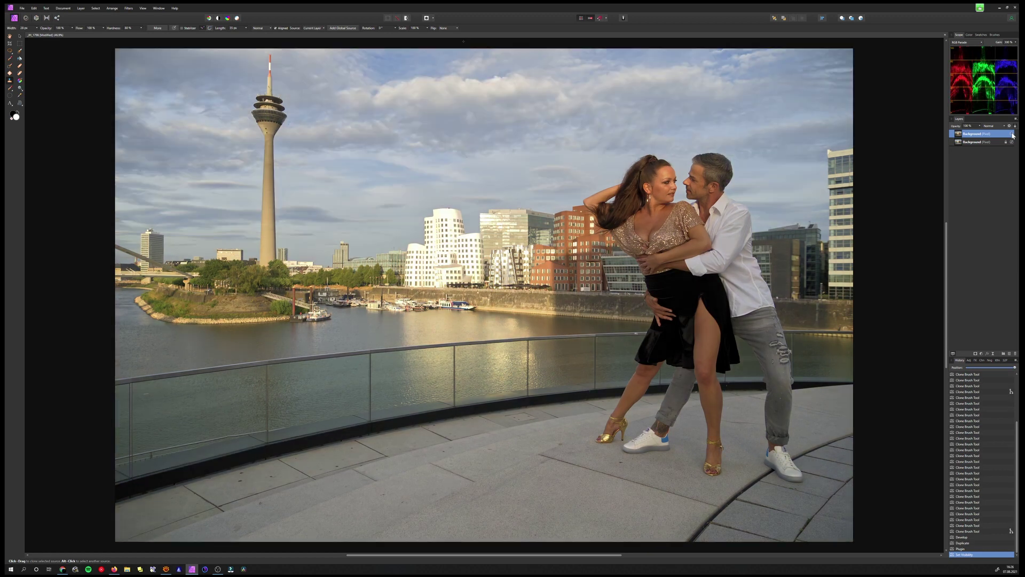
click(1012, 134)
click(1012, 134)
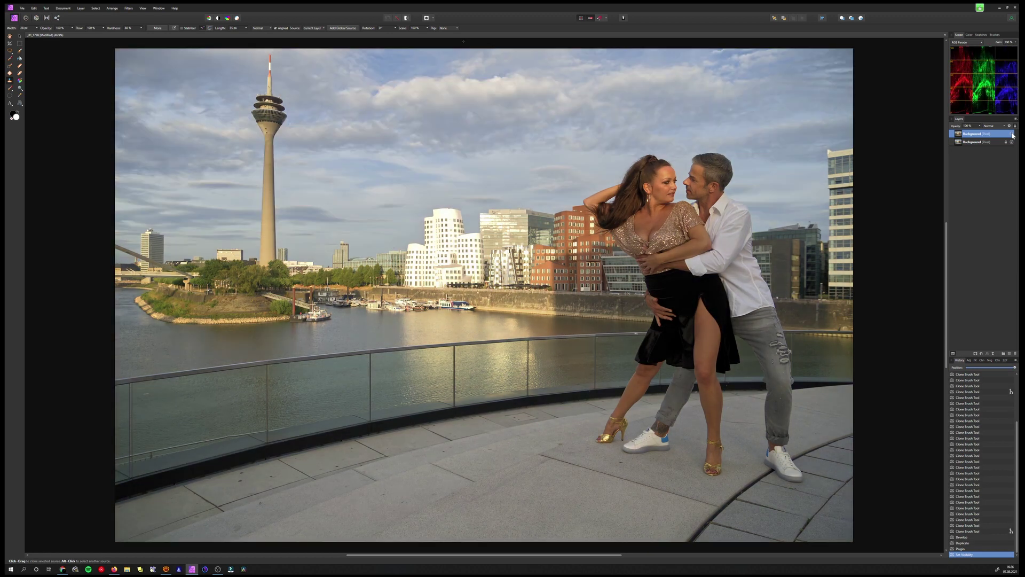